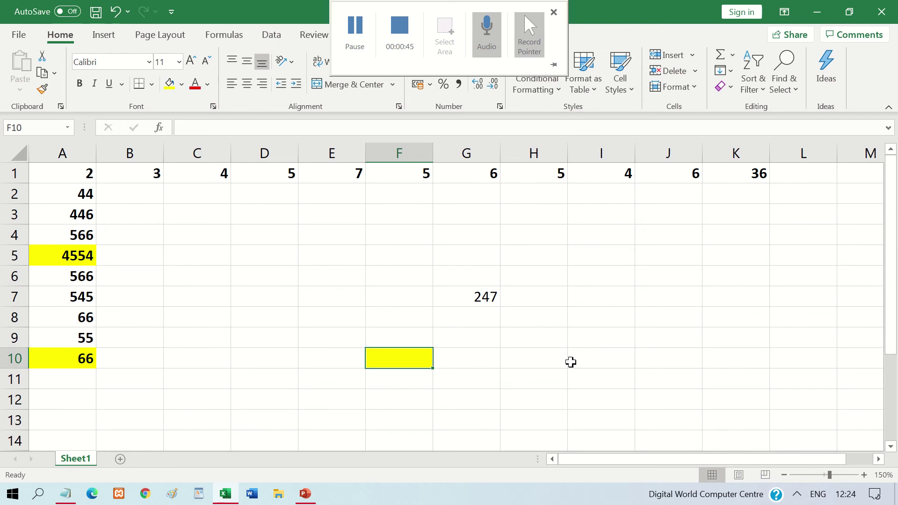
Enter the formula =A5-A10 in cell F10 and review it together with its two source cells.
type("=")
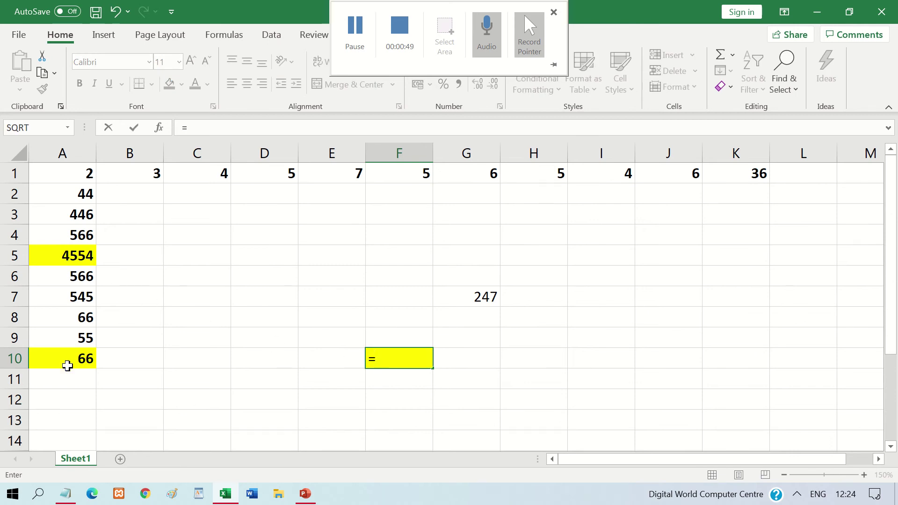
left_click(71, 255)
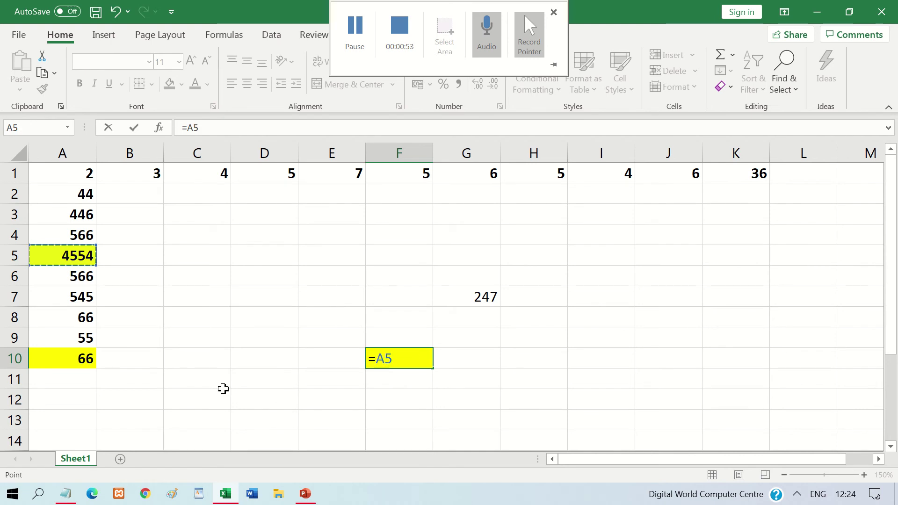
type("-")
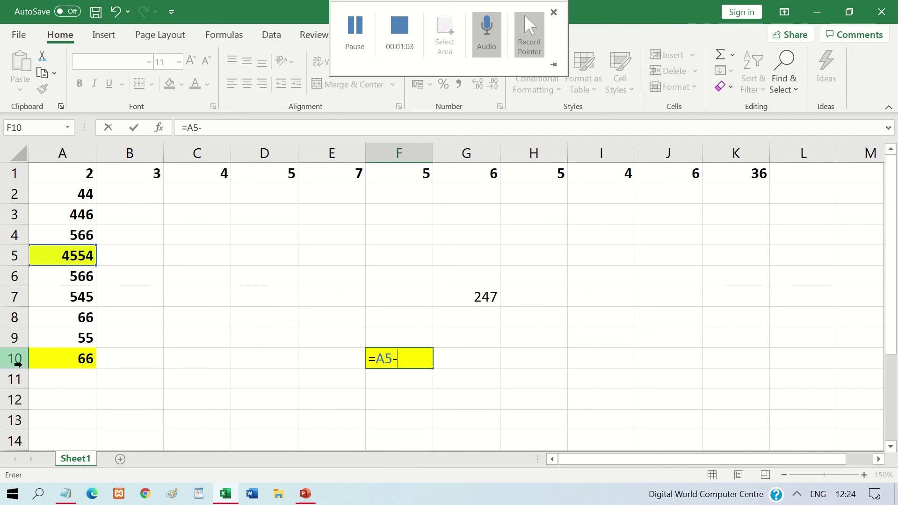
left_click(81, 363)
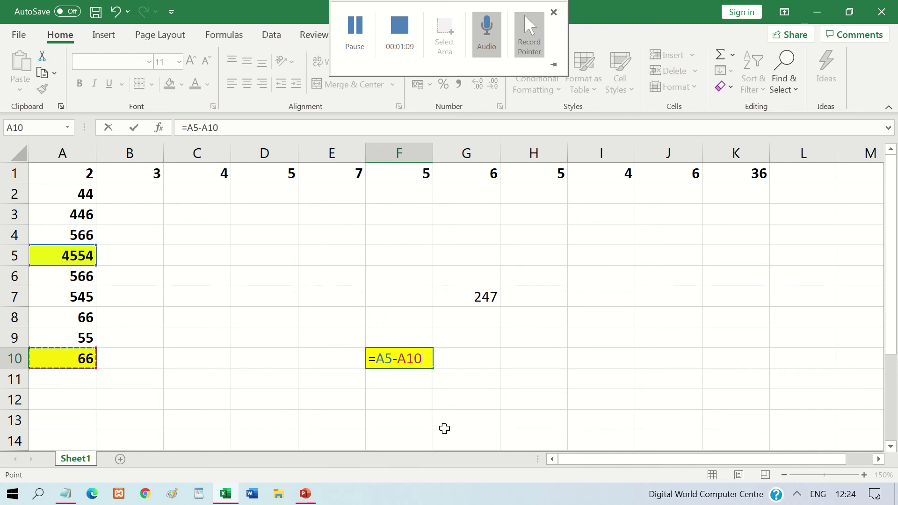
key("Return")
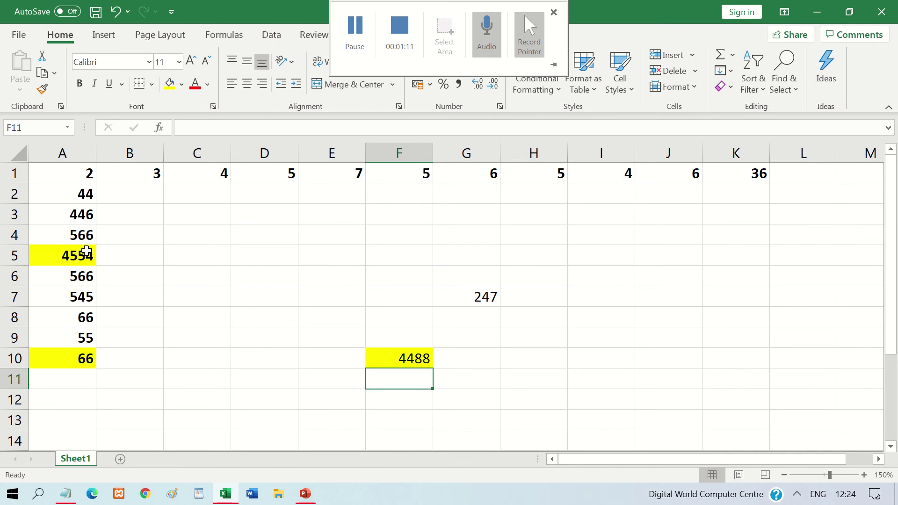
left_click(86, 251)
left_click(76, 357)
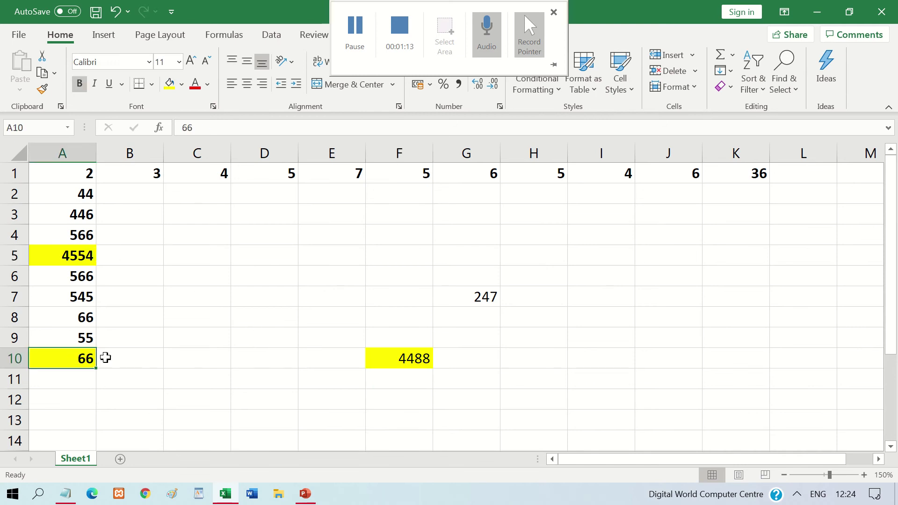
left_click(418, 367)
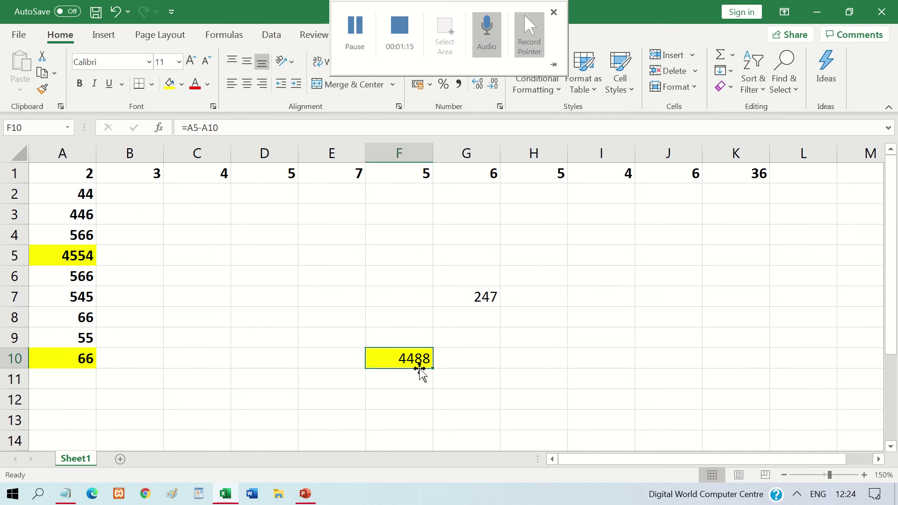
Enter the direct subtraction formula =89-56 in cell E6.
left_click(321, 275)
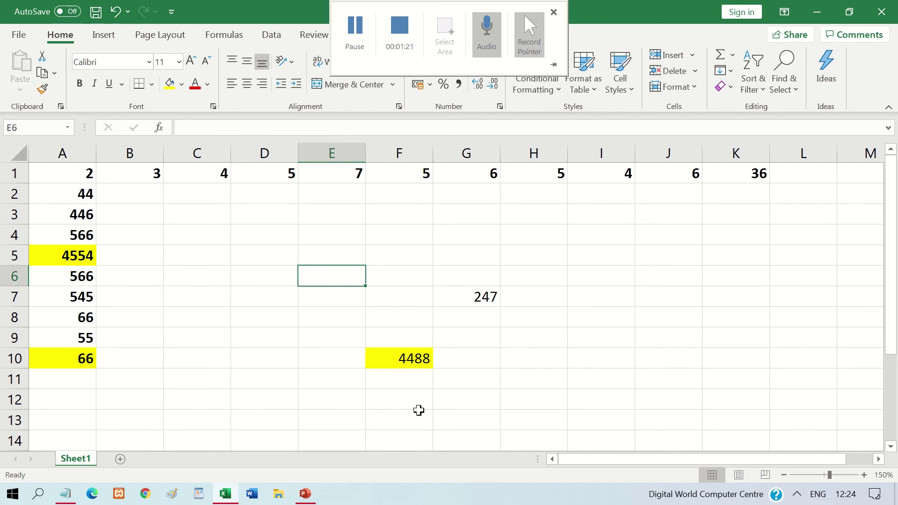
type("=")
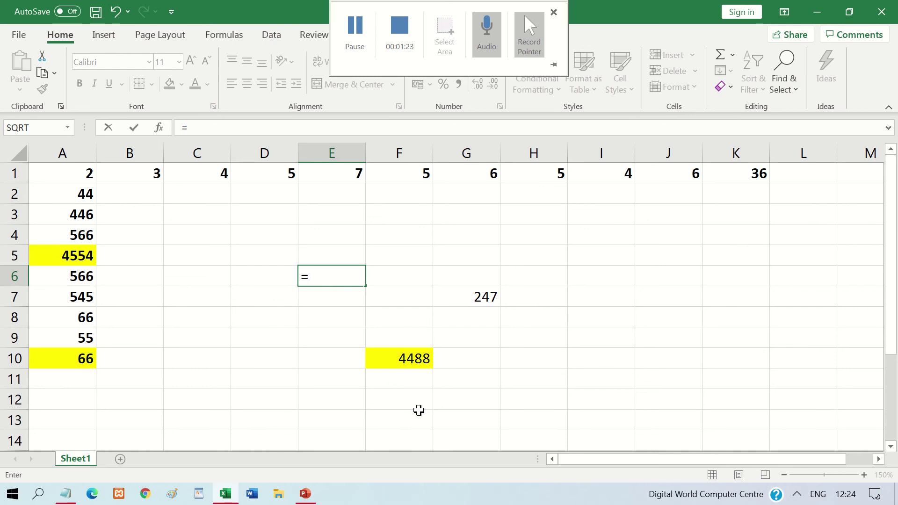
type("89-56")
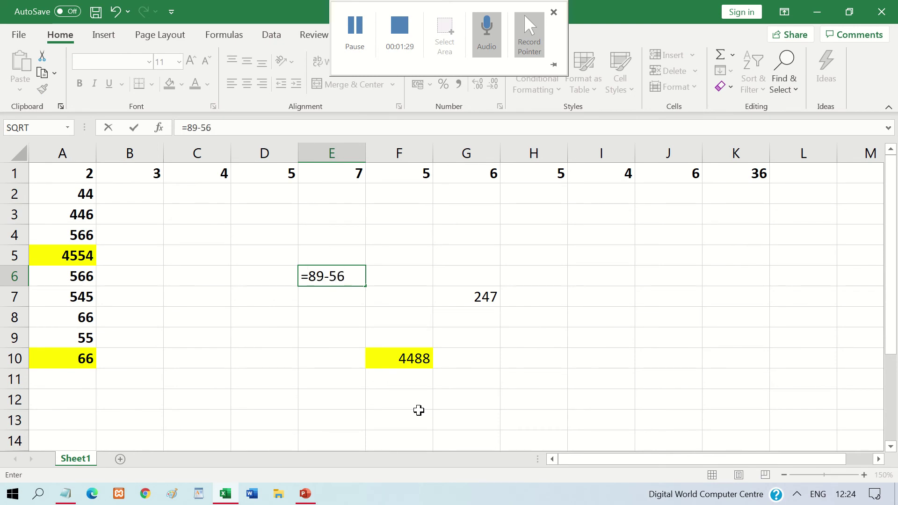
key("Return")
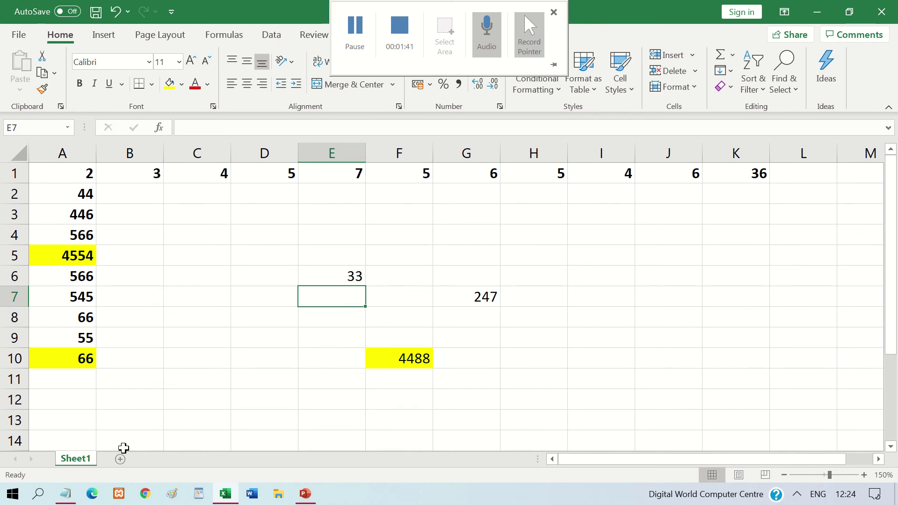
Switch to the Notepad notes, highlight the Multiplication formula examples, and return to Excel.
left_click(66, 493)
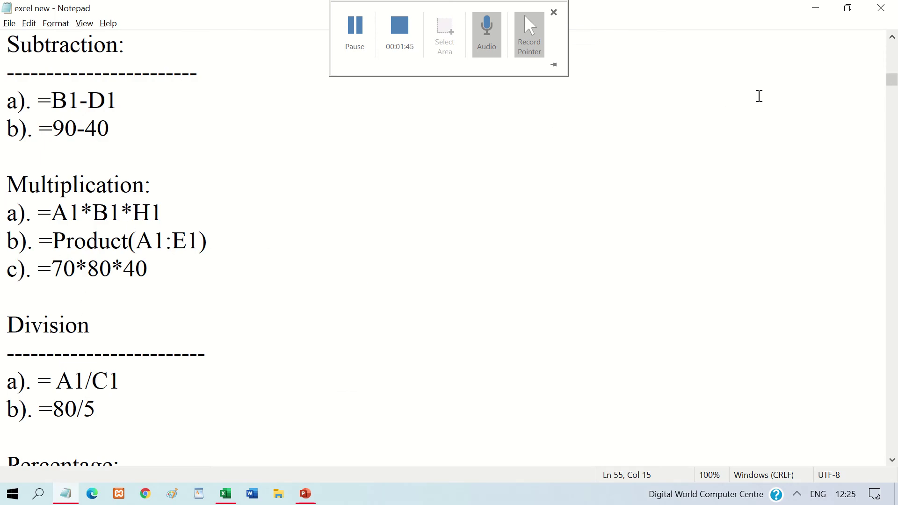
left_click_drag(176, 271, 8, 194)
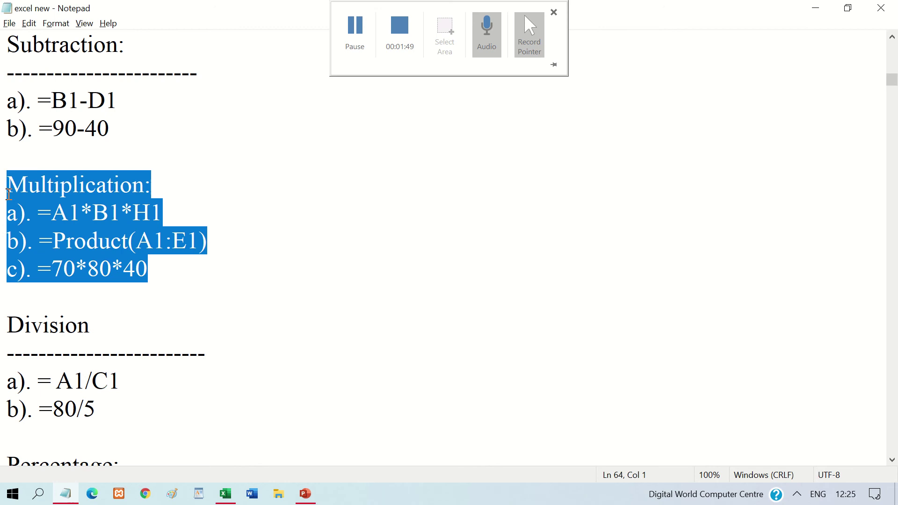
left_click(816, 9)
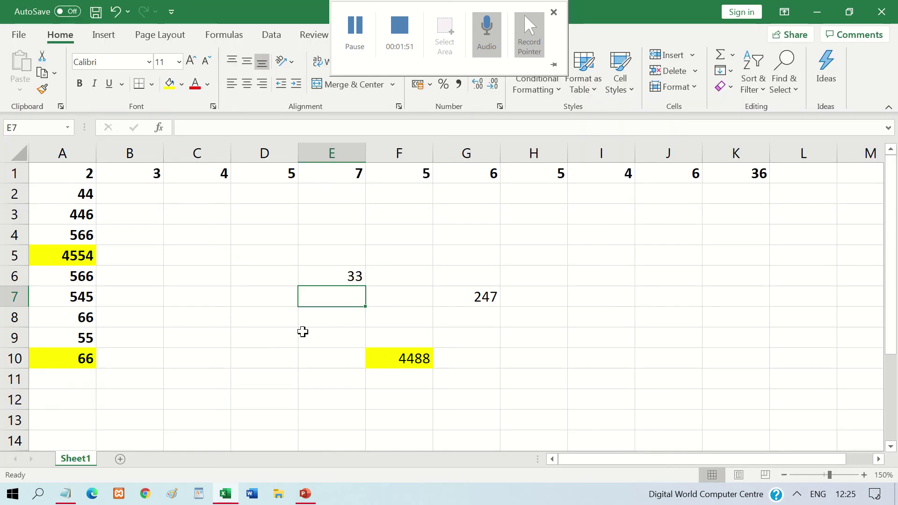
Replace the formula in F10 with =A5*A10 to multiply the two highlighted column A values.
left_click(61, 256)
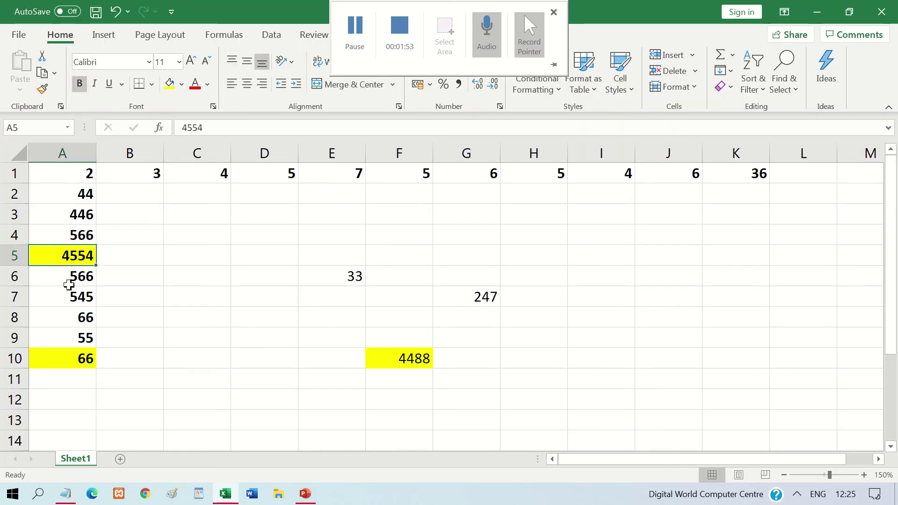
left_click(74, 363)
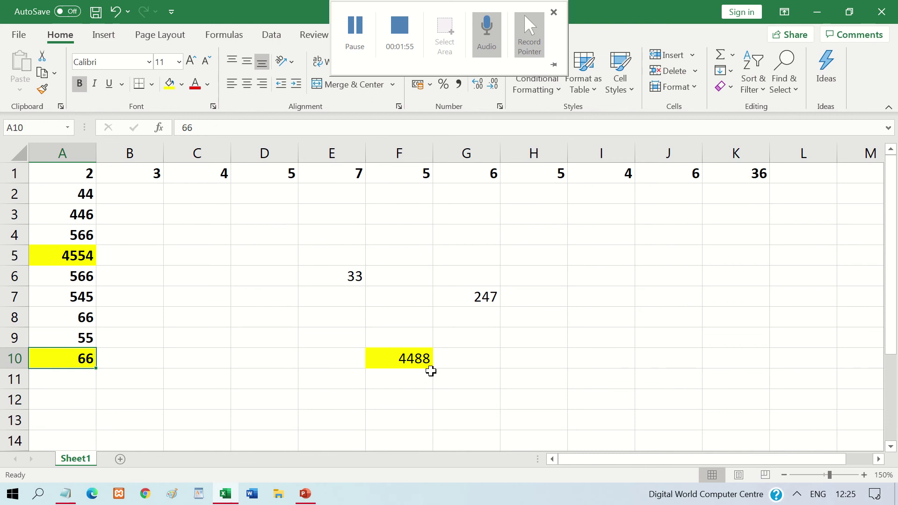
left_click(405, 357)
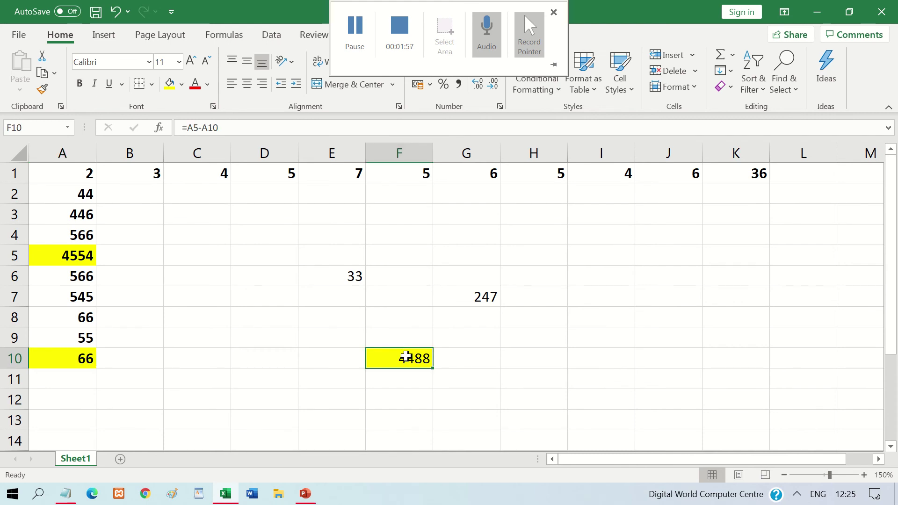
type("=")
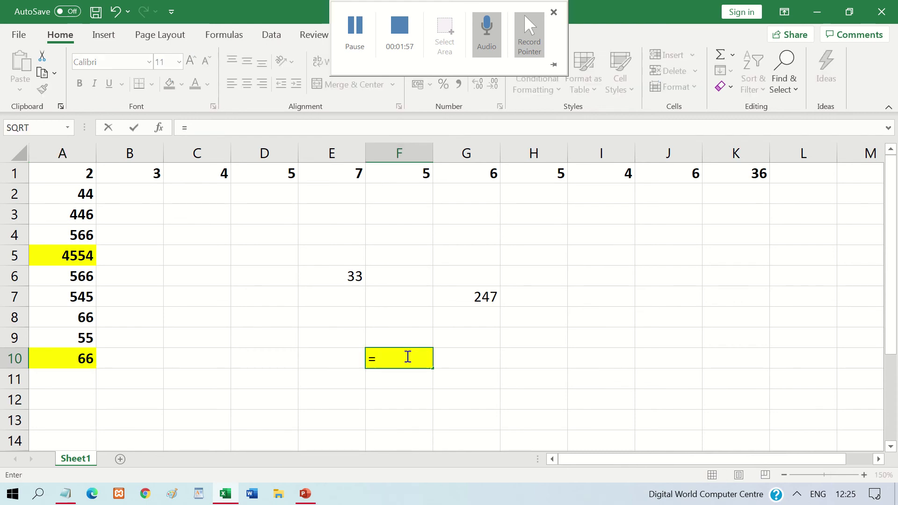
left_click(64, 255)
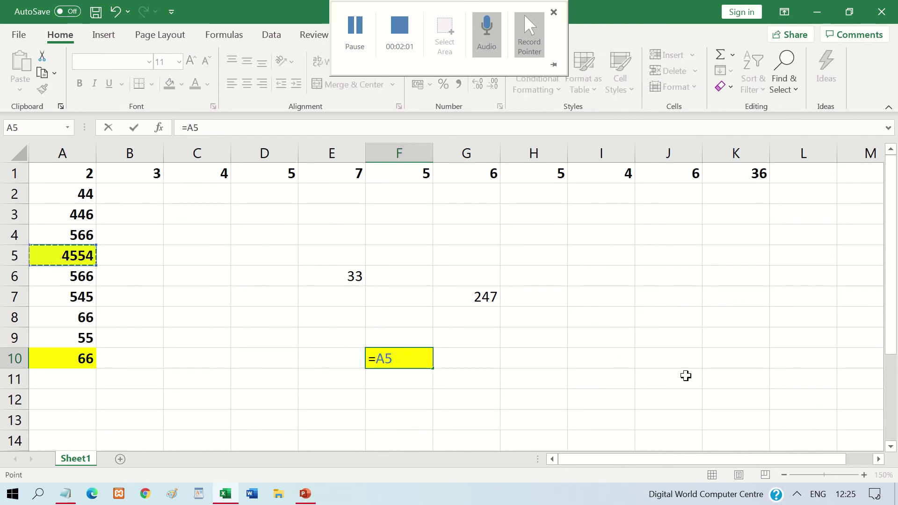
type("*")
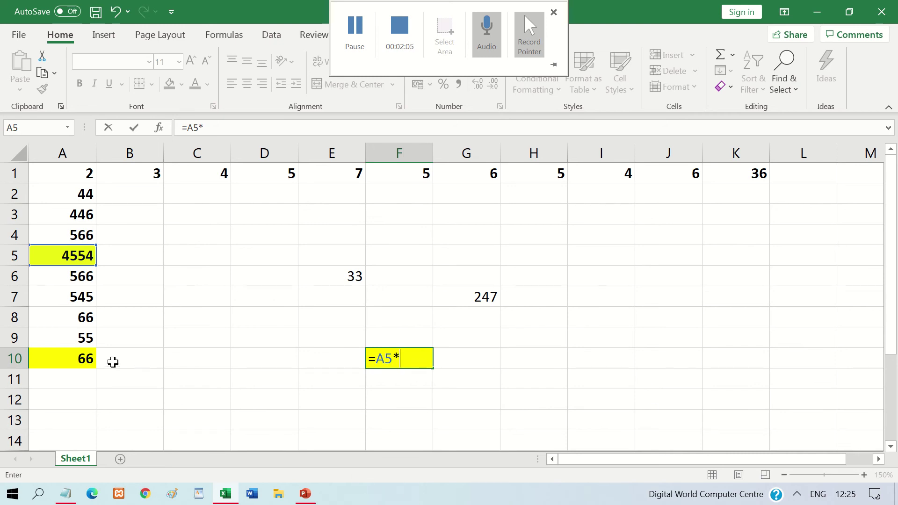
left_click(79, 361)
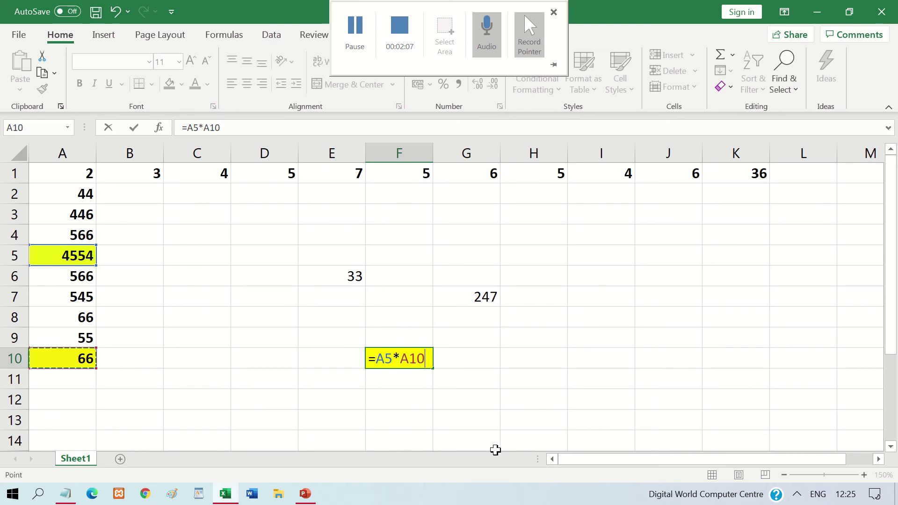
key("Return")
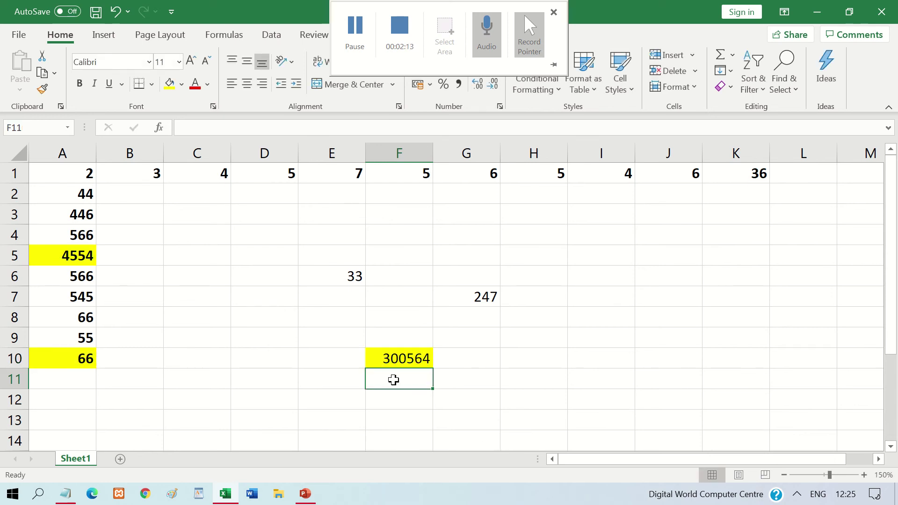
Start a PRODUCT formula in F10 in place of the multiplication, checking the Notepad syntax and using A1 as the range's first cell.
left_click(68, 174)
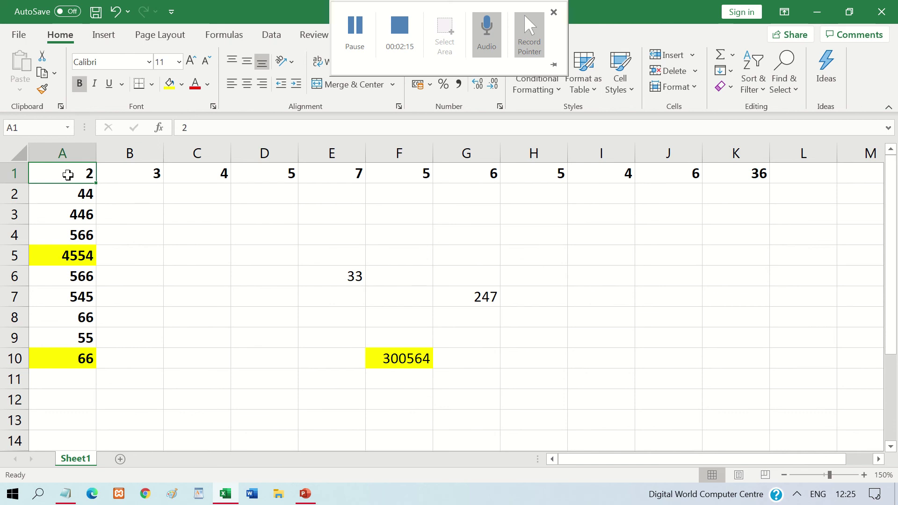
left_click(696, 181)
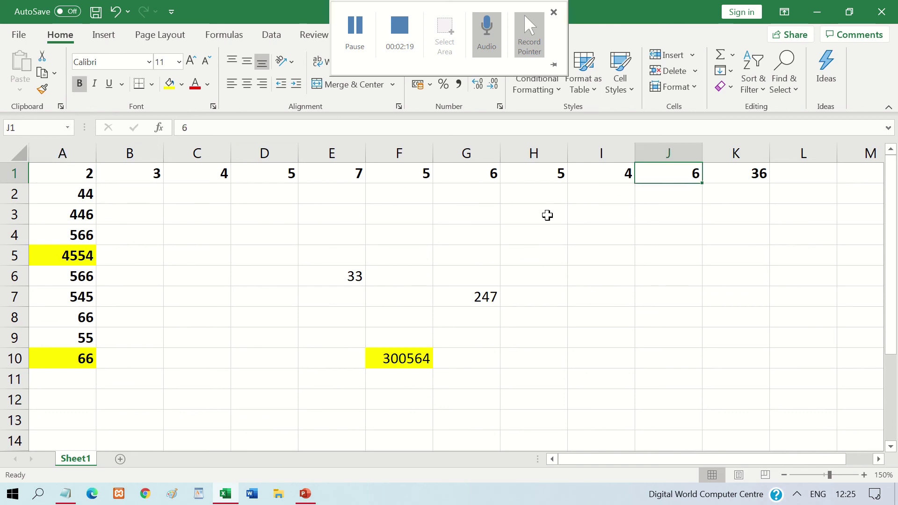
left_click(411, 359)
type("=")
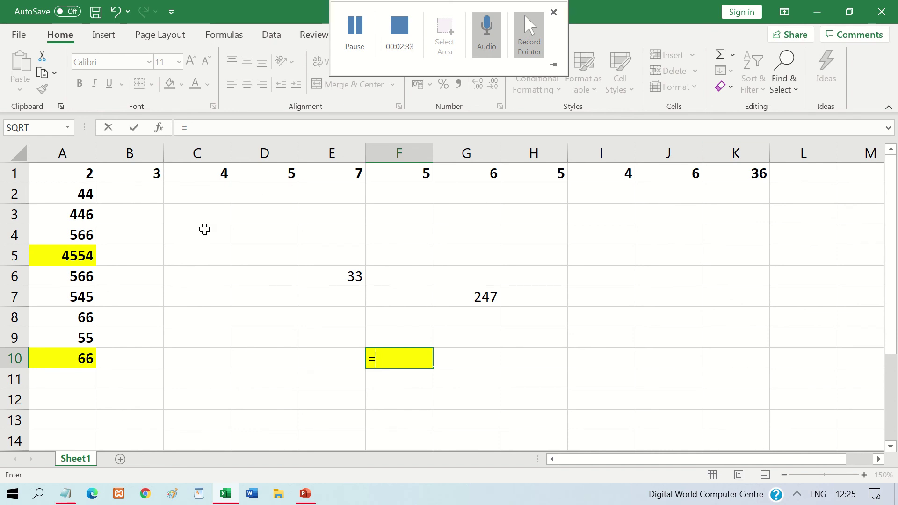
left_click(66, 493)
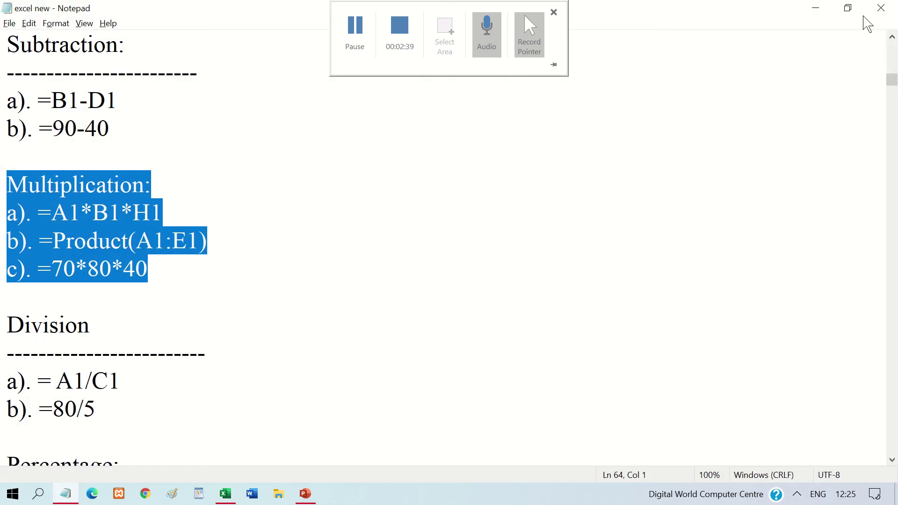
left_click(814, 10)
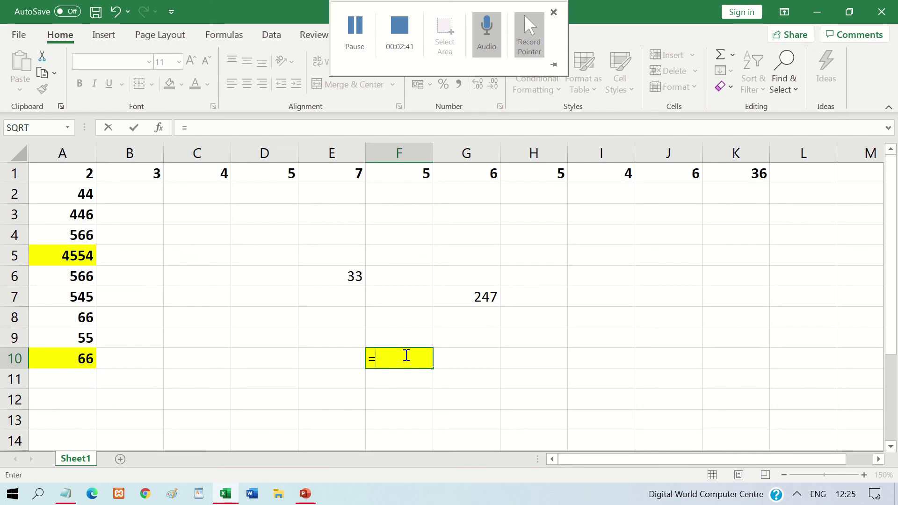
type("pro")
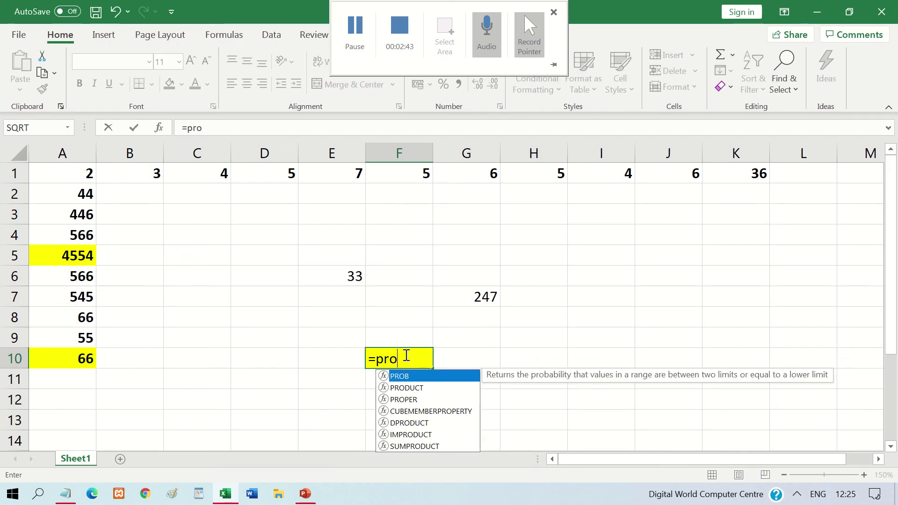
key("Down")
key("Tab")
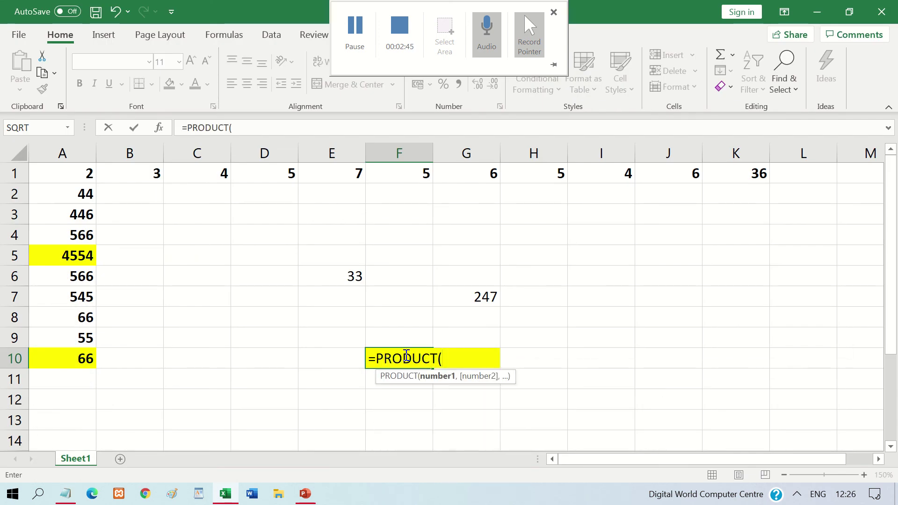
left_click(76, 171)
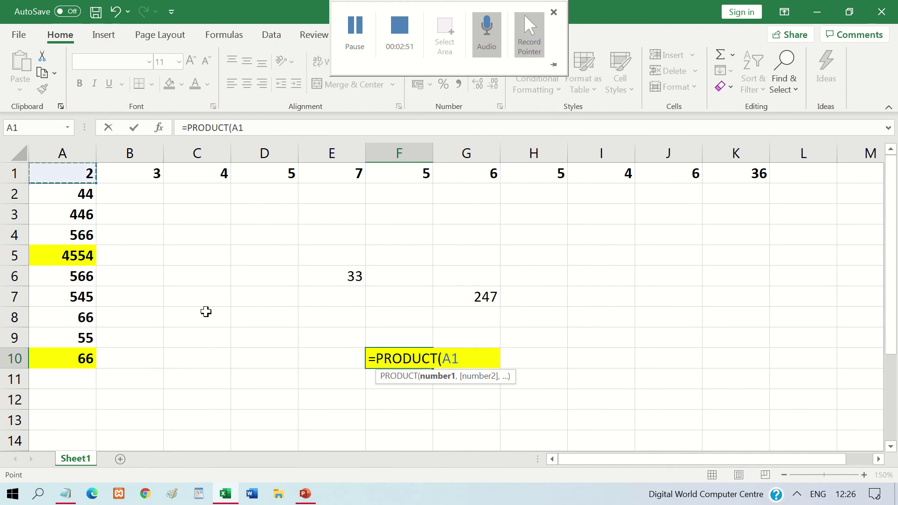
key("F8")
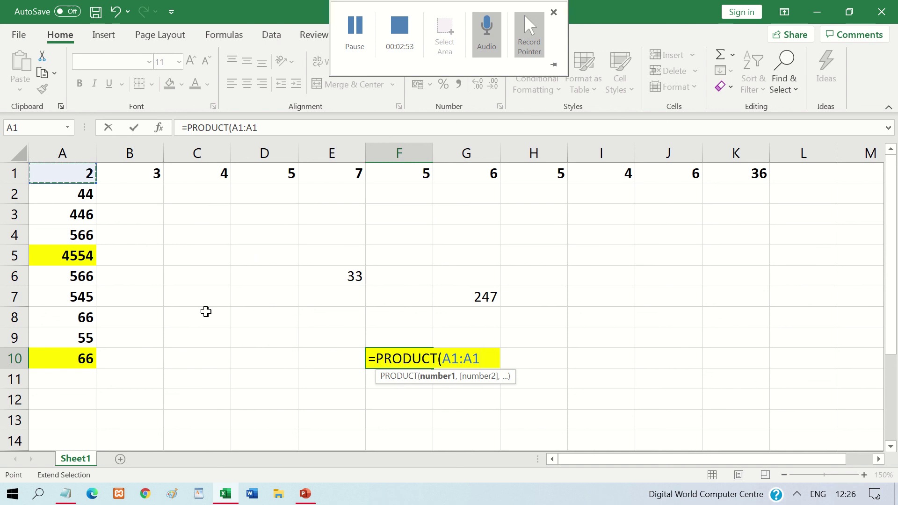
key("BackSpace")
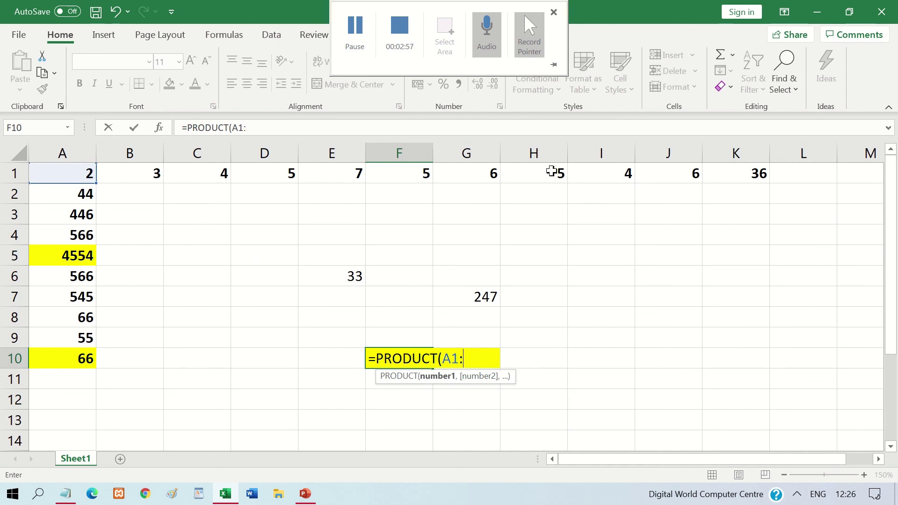
left_click_drag(80, 172, 411, 170)
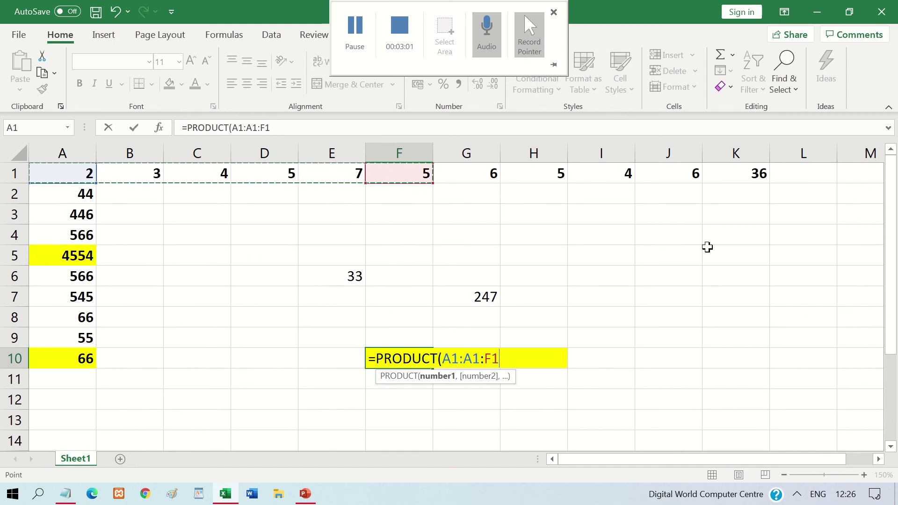
key("BackSpace")
key("BackSpace")
key("BackSpace")
key("BackSpace")
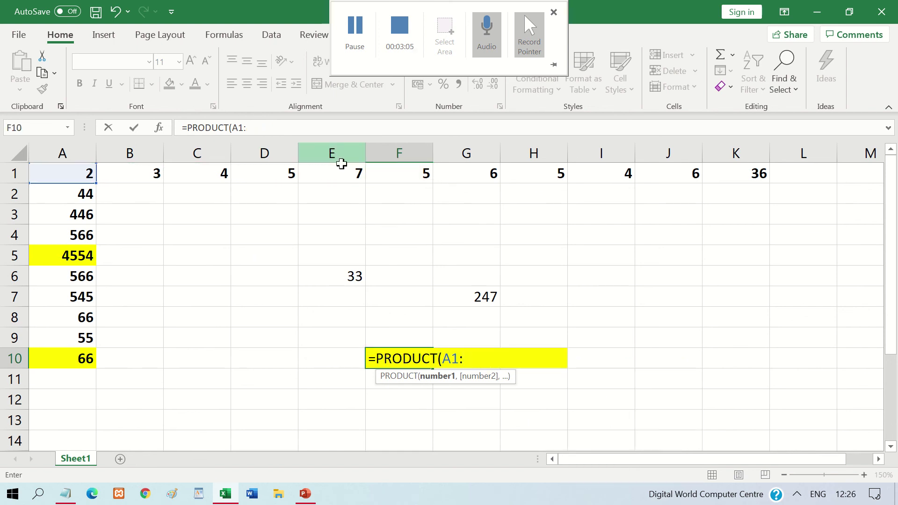
mouse_move(319, 485)
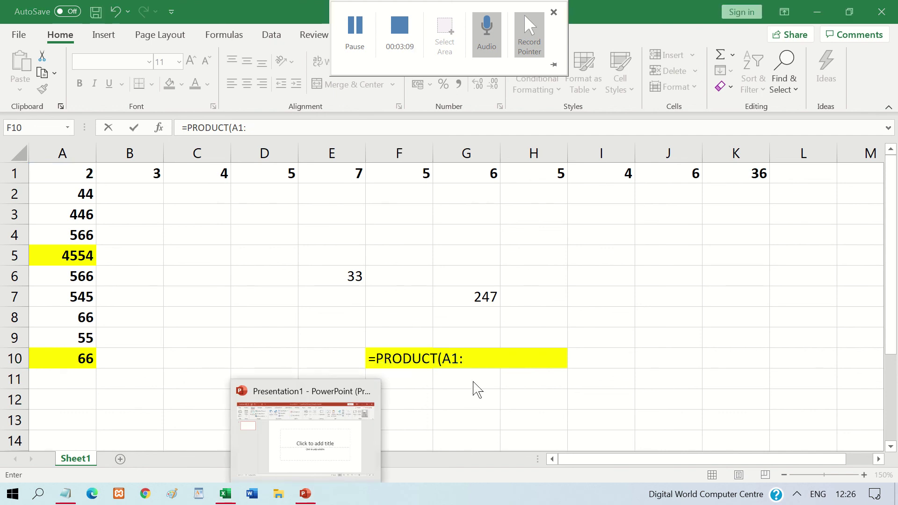
Replace the typed range in F10's PRODUCT formula with a selection of A1:E1 and complete it as =PRODUCT(A1:E1).
left_click(476, 363)
type("E1")
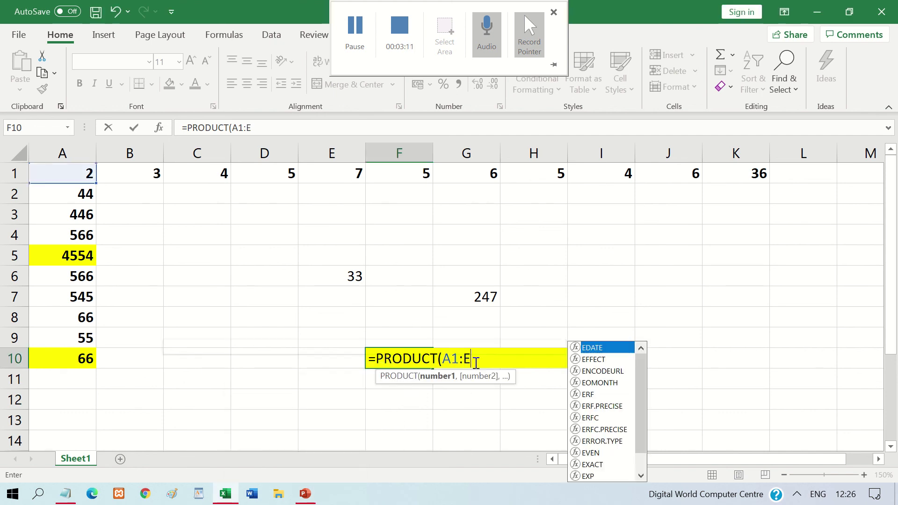
key("BackSpace")
key("BackSpace")
key("BackSpace")
key("BackSpace")
key("BackSpace")
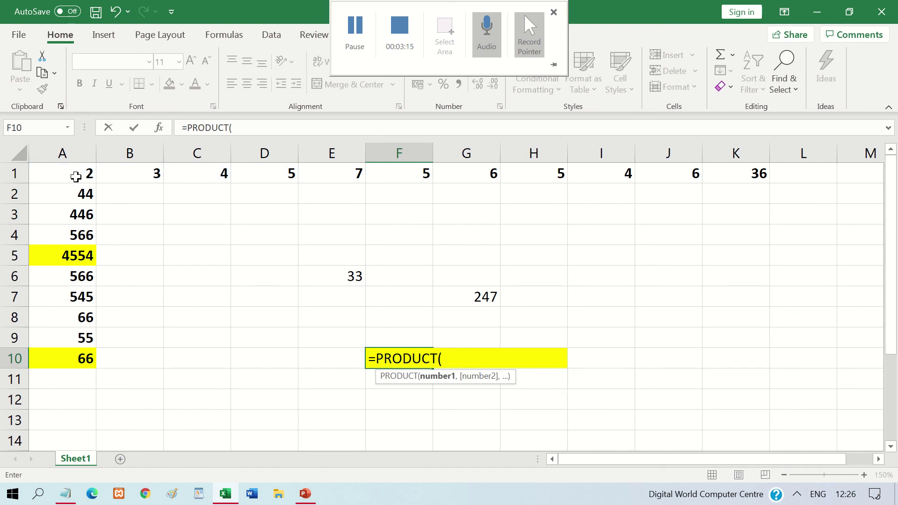
left_click_drag(78, 172, 356, 173)
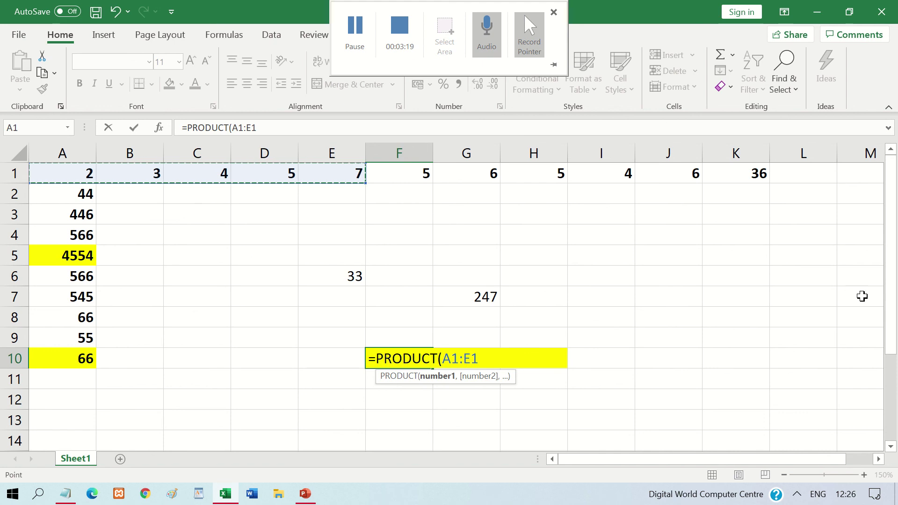
type(")")
key("Return")
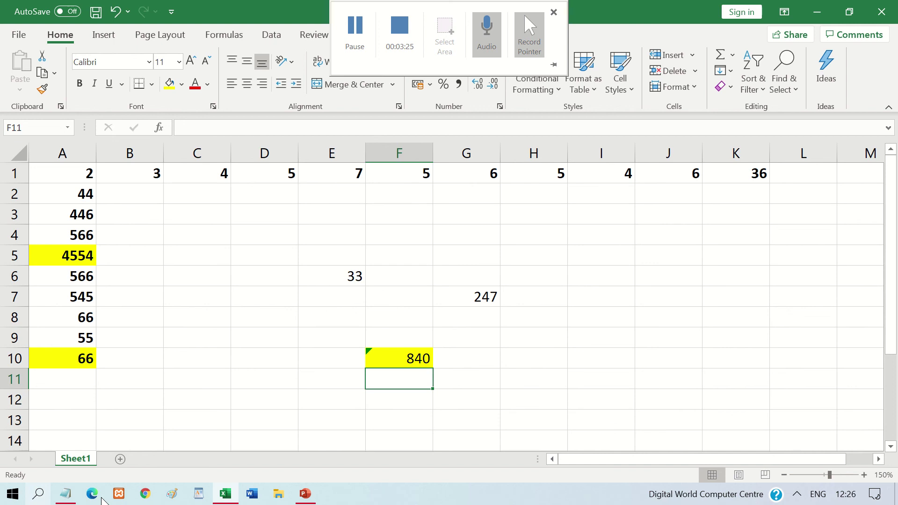
Check the Multiplication examples in the Notepad notes, then enter the direct multiplication formula =90*56 in Excel cell D6.
left_click(70, 498)
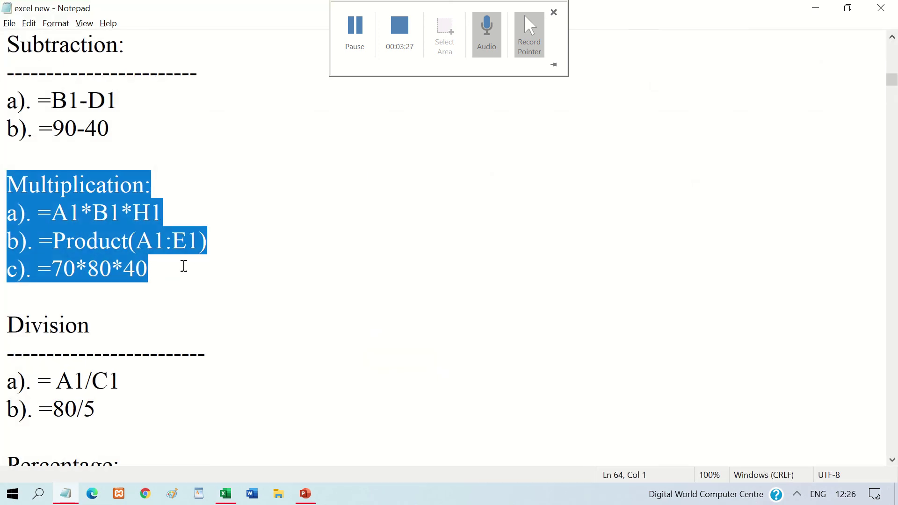
left_click(808, 13)
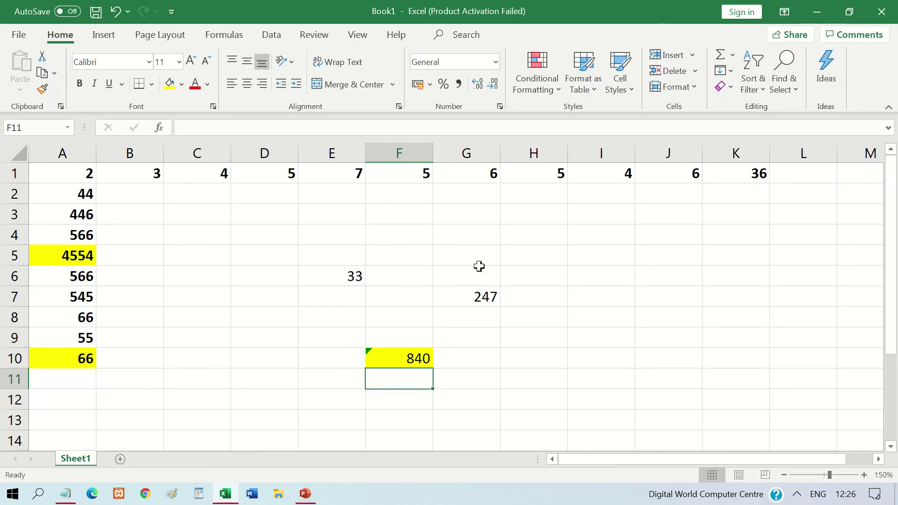
left_click(252, 275)
type("=9")
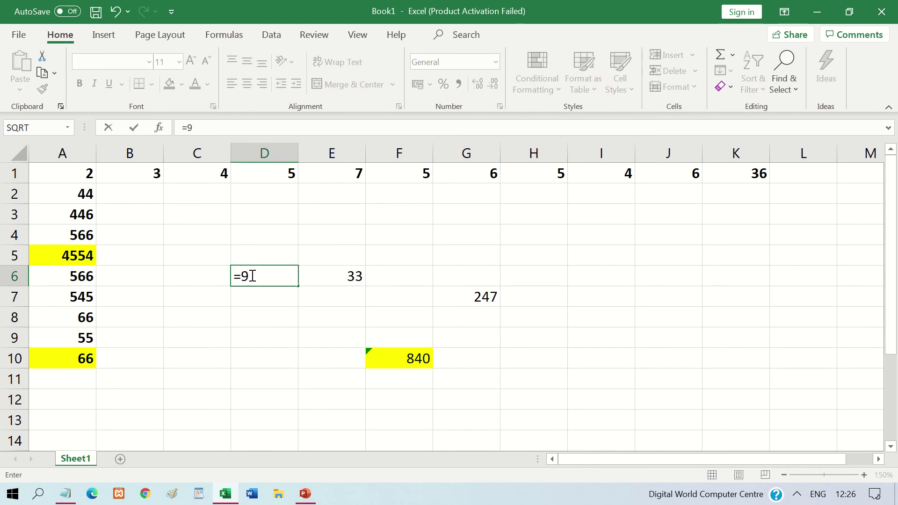
type("0*56")
key("Return")
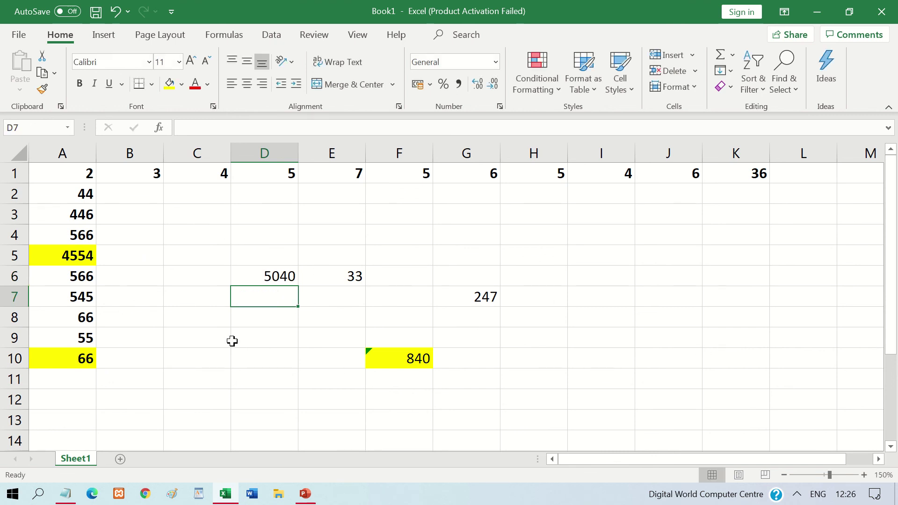
Check the Division examples in the Notepad notes and replace the formula in Excel cell F10 with =A5/A10.
left_click(66, 493)
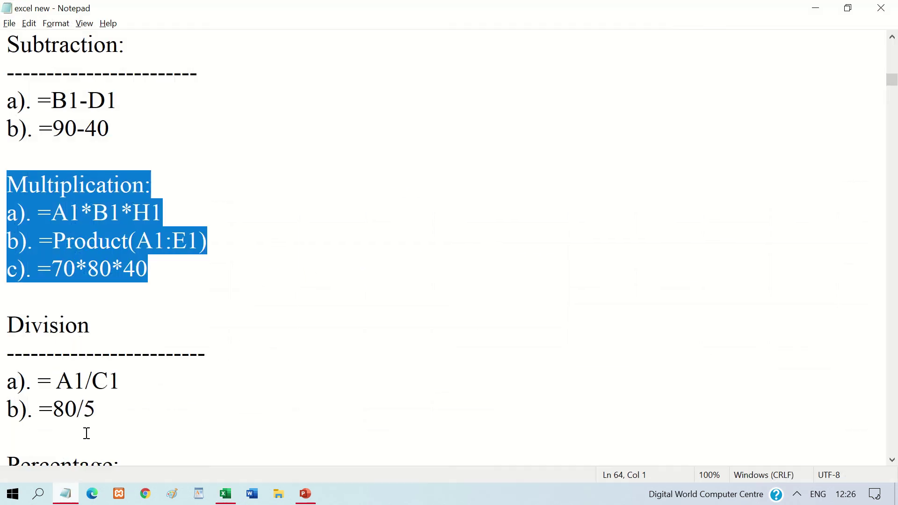
left_click(816, 10)
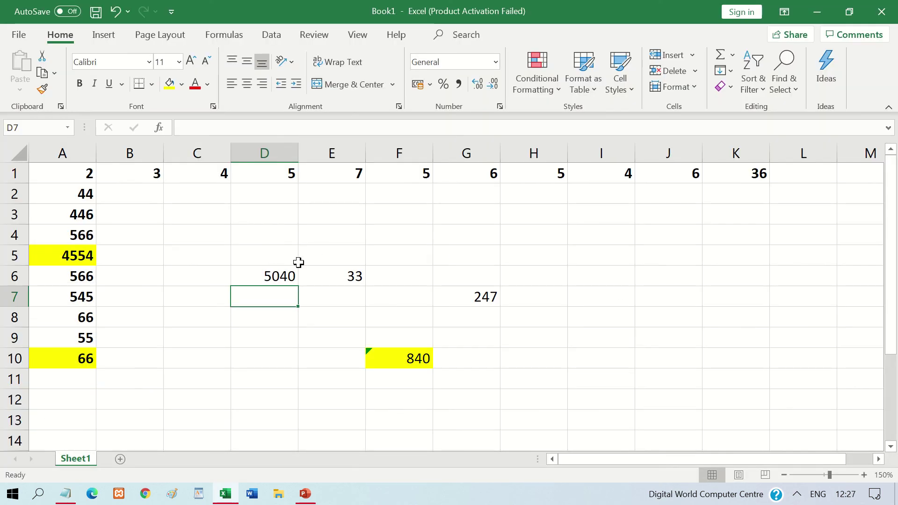
left_click(68, 258)
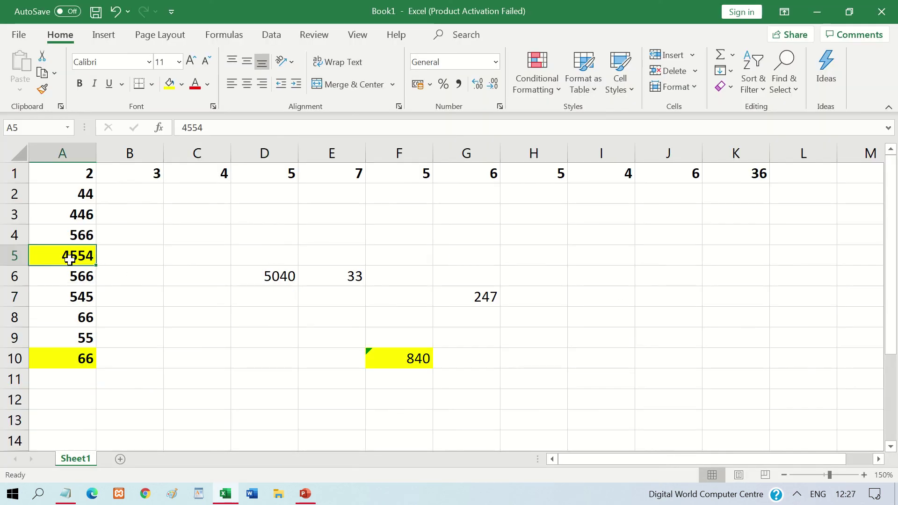
left_click(69, 359)
left_click(398, 355)
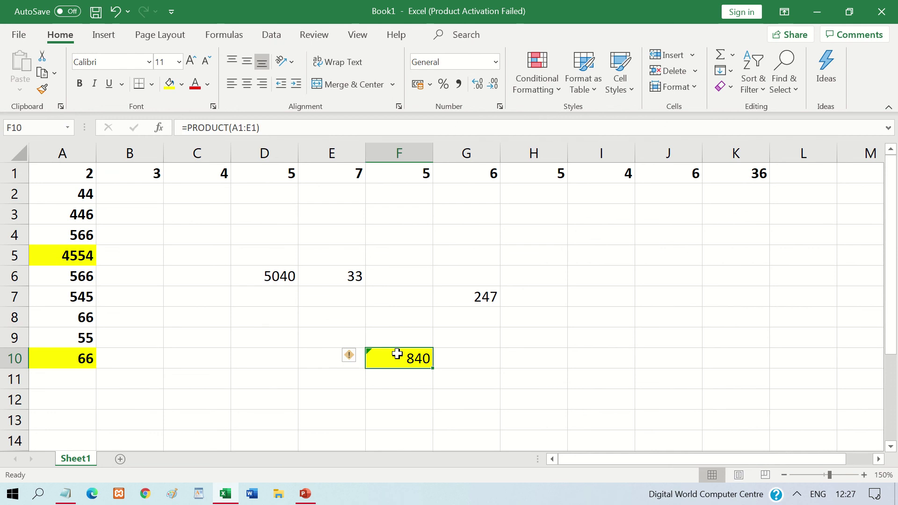
type("=")
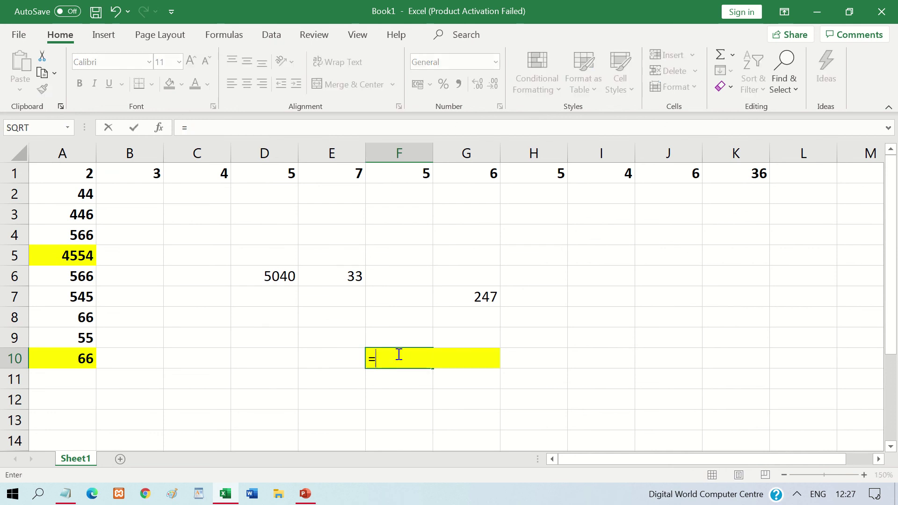
left_click(60, 258)
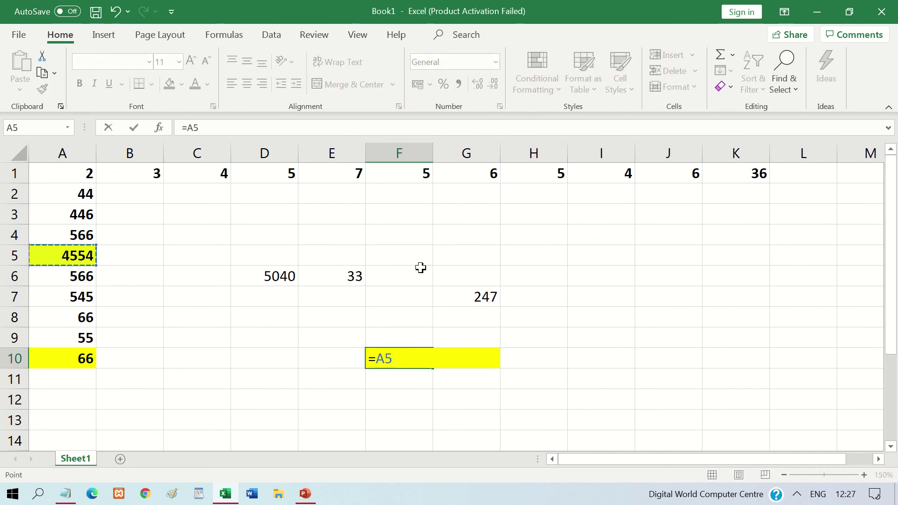
type("/")
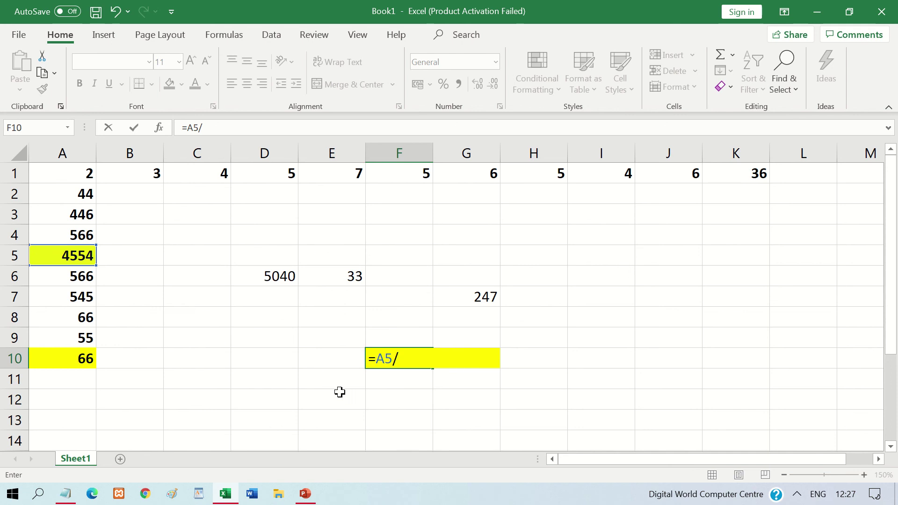
left_click(72, 365)
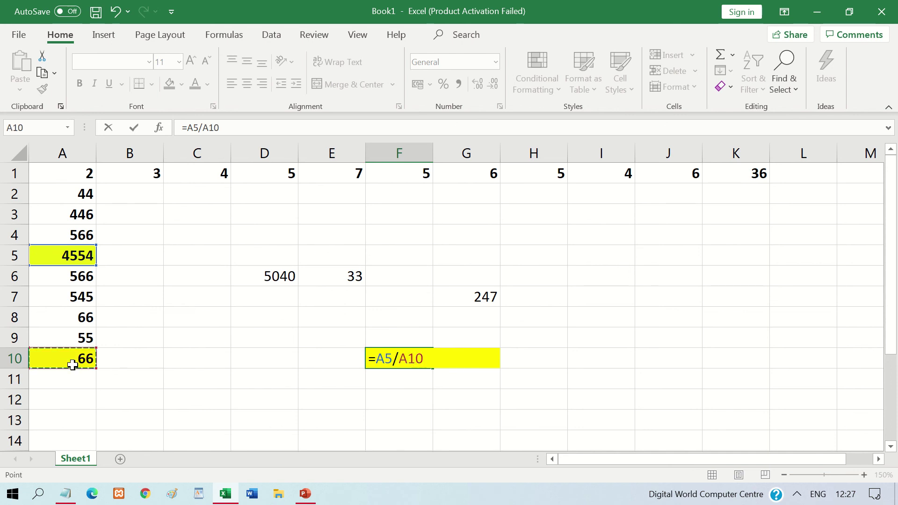
key("Return")
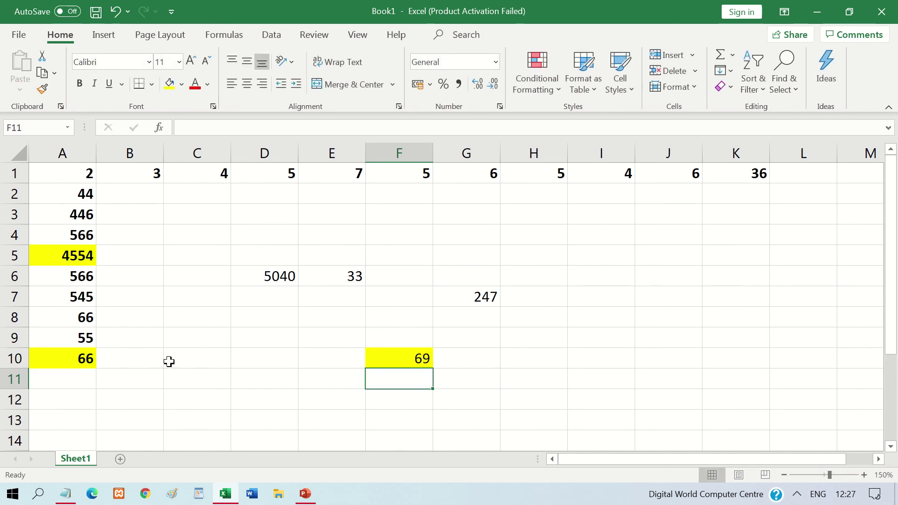
Enter the direct division formula =50/5 in cell D9.
left_click(254, 341)
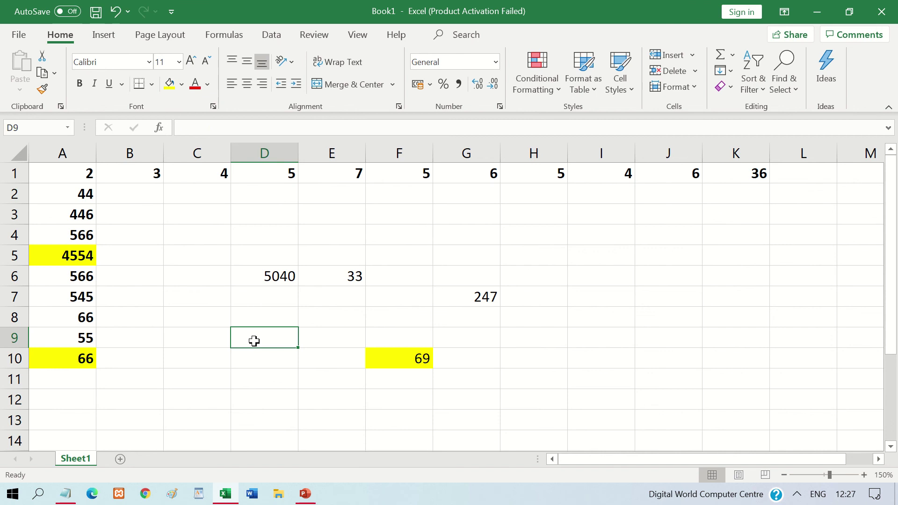
type("=")
type("5")
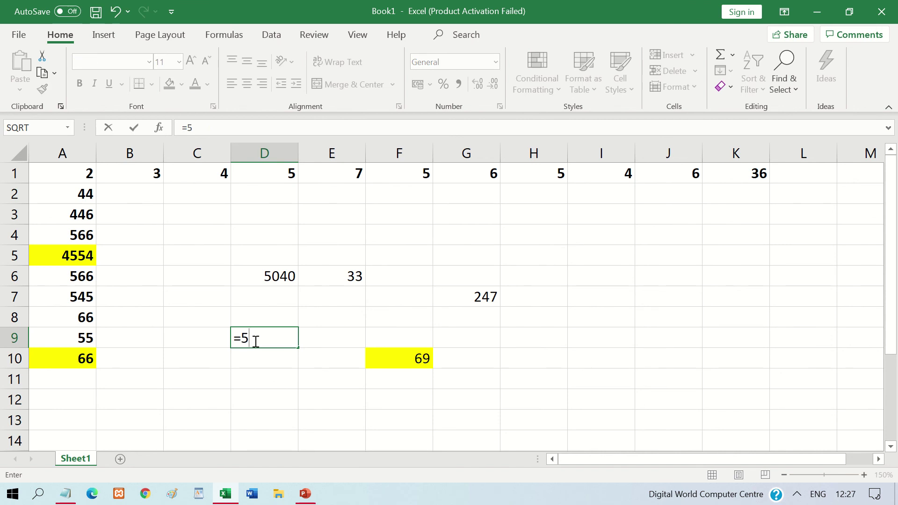
type("0/5")
key("Return")
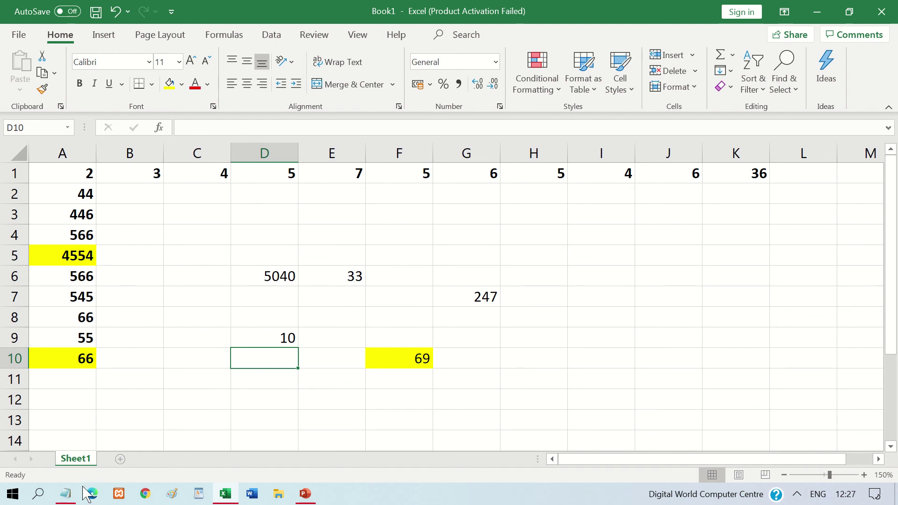
Switch to the Notepad notes, review the Percentage and Exponent formula examples below Division, and return to Excel.
left_click(65, 493)
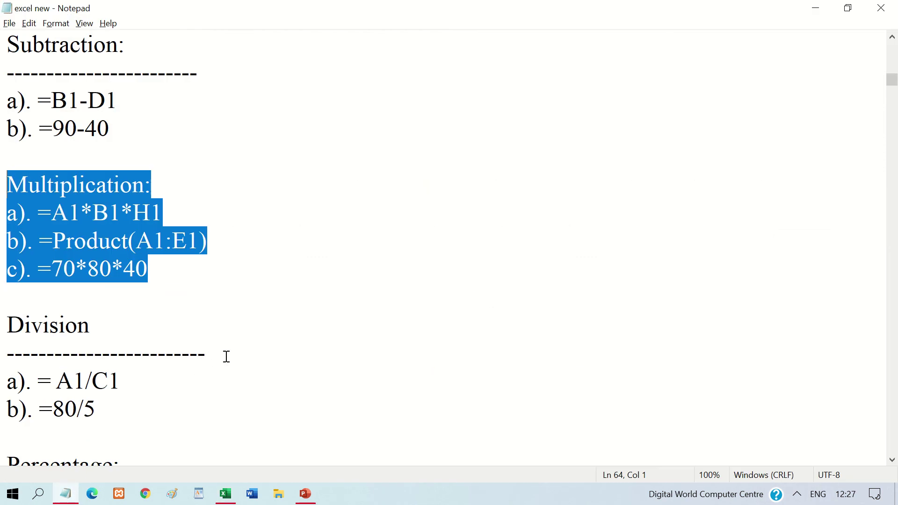
key("Down")
key("Down")
key("Down")
key("Down")
key("Down")
key("Down")
key("Down")
key("Down")
key("Down")
key("Down")
key("Down")
key("Down")
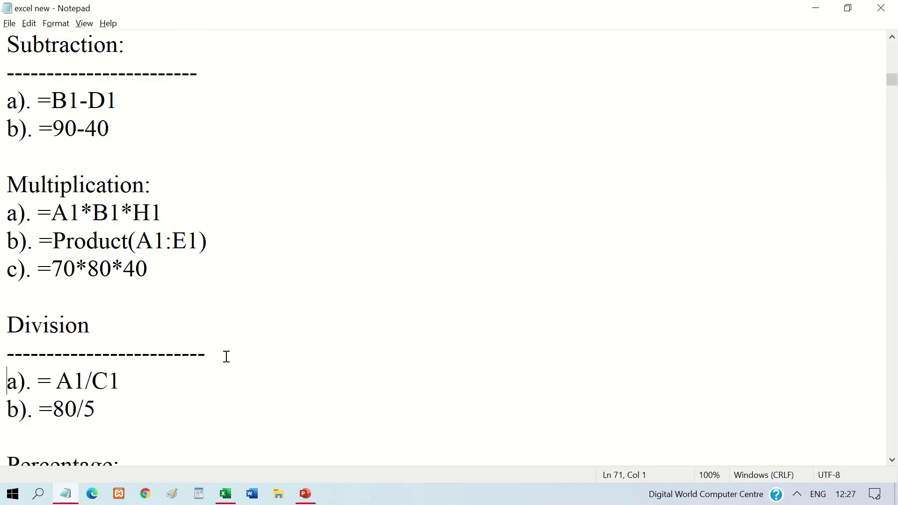
key("Down")
key("Down")
key("Down")
key("Down")
key("Down")
key("Down")
key("Down")
key("Down")
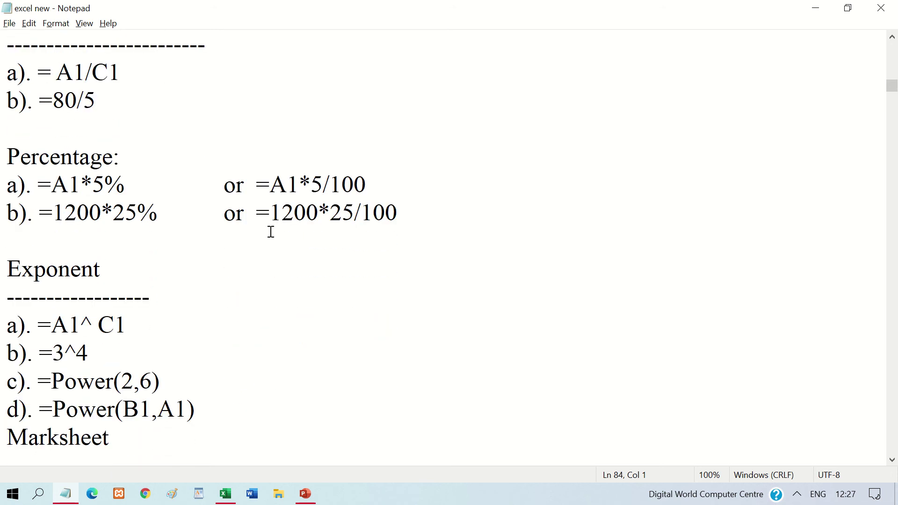
left_click(820, 7)
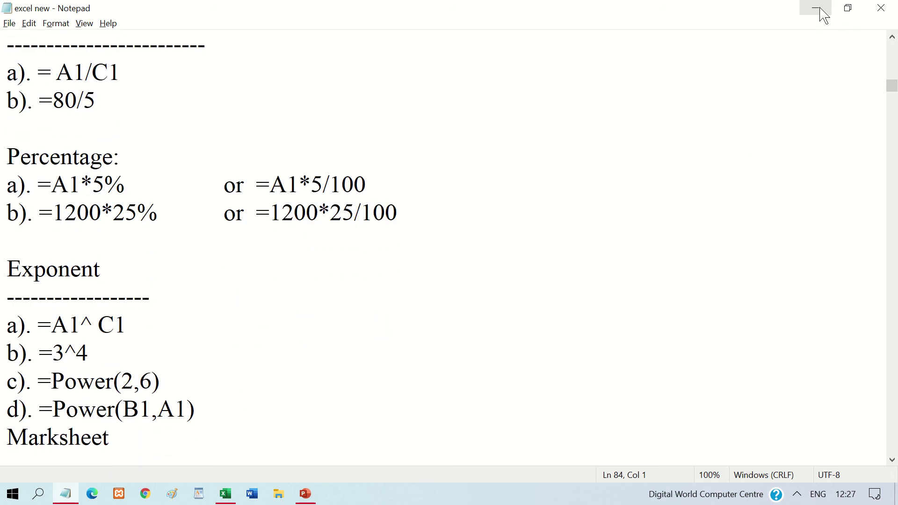